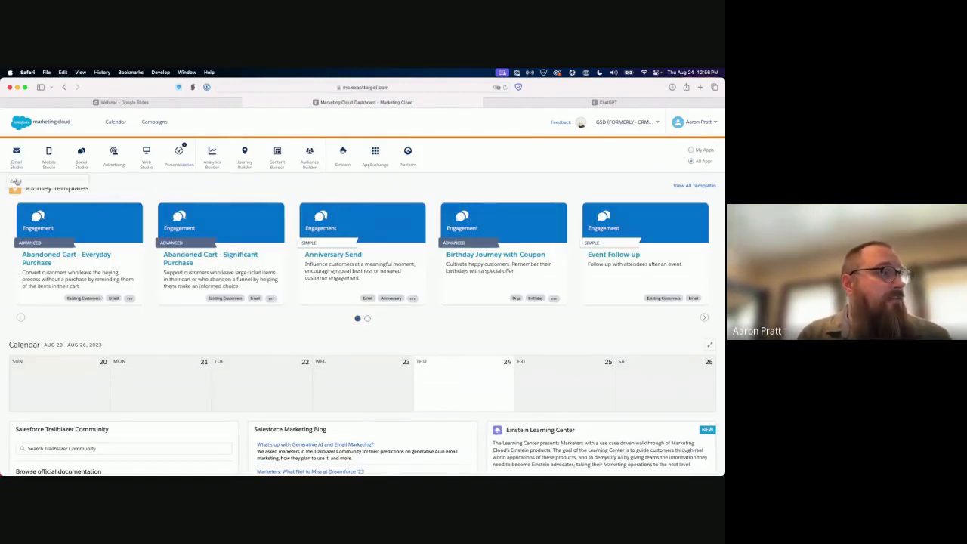
Open the Interest Bearing Checking Accounts Demo email from Email Studio for content editing
left_click(15, 159)
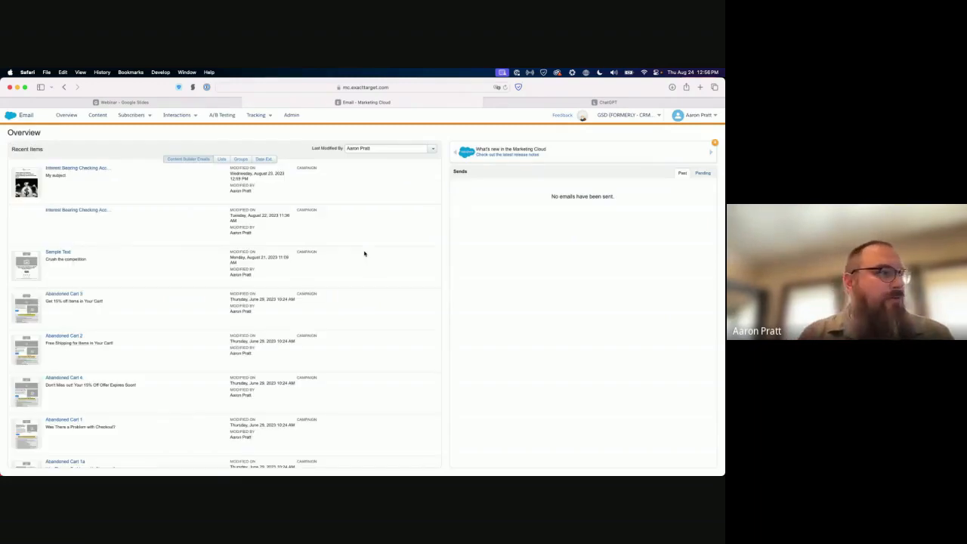
left_click(86, 169)
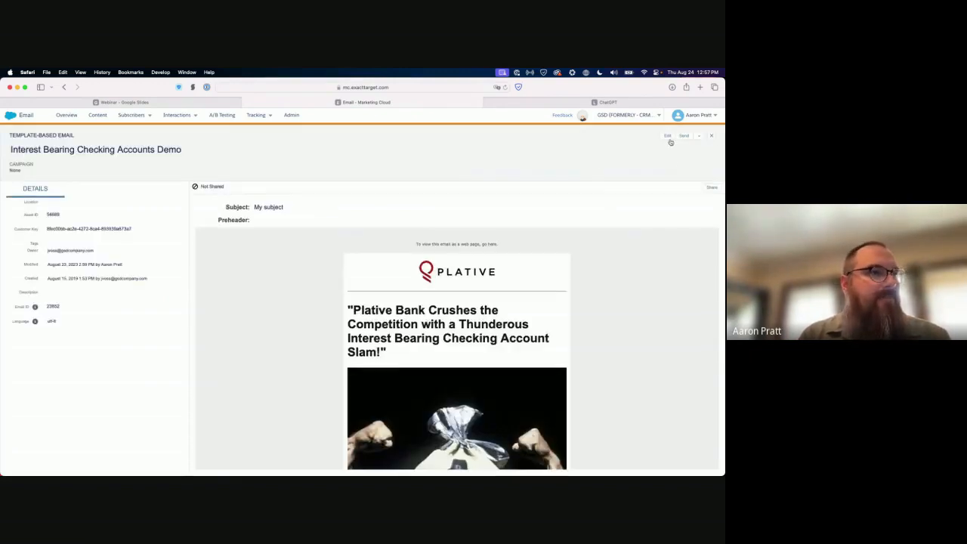
left_click(667, 136)
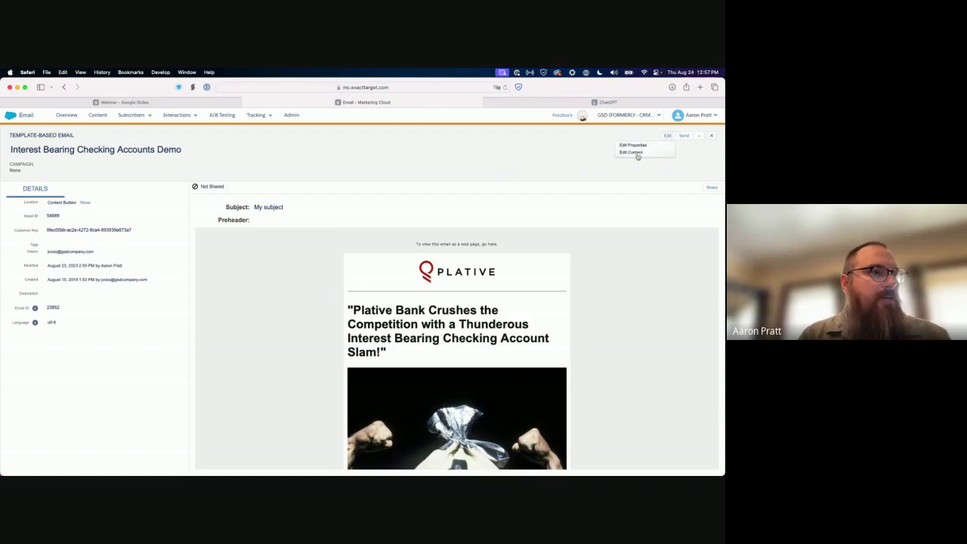
left_click(635, 154)
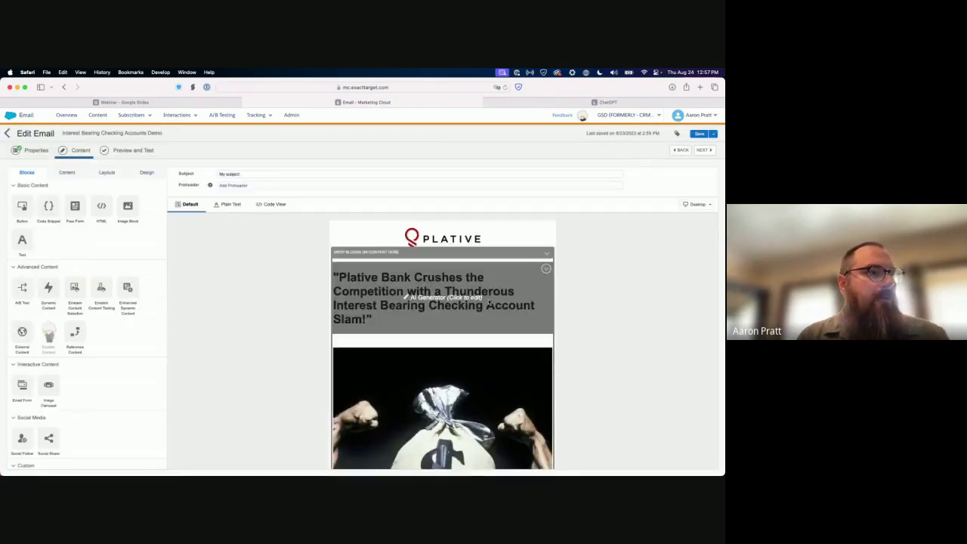
Delete the AI Generator headline block above the money bag image
left_click(546, 268)
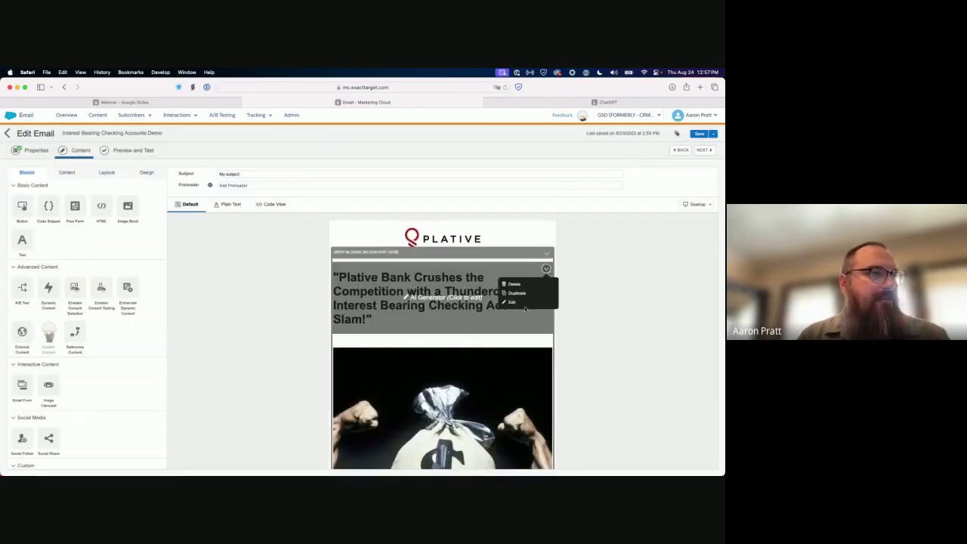
left_click(514, 283)
left_click(450, 285)
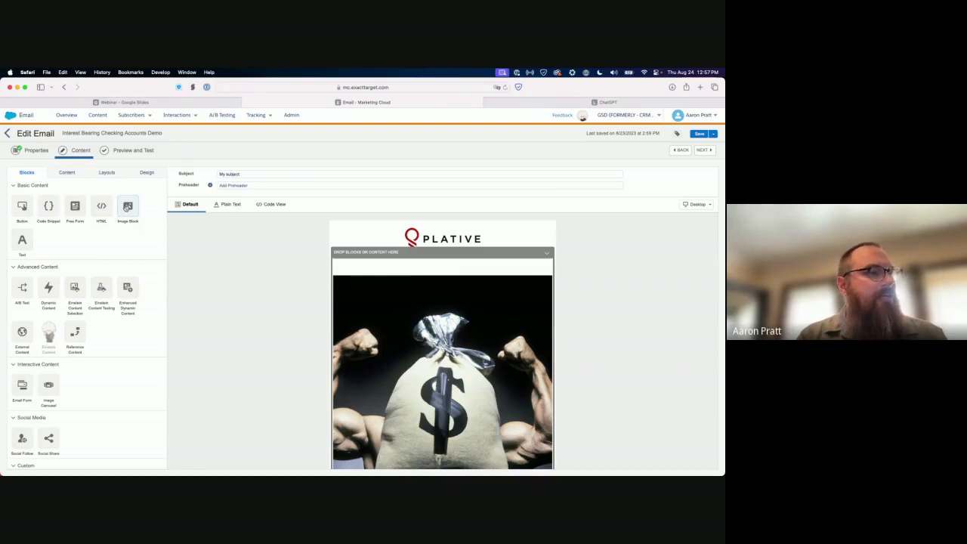
Insert a custom AI Generator block between the Plative logo and the money bag image
scroll(265, 341, "down", 5)
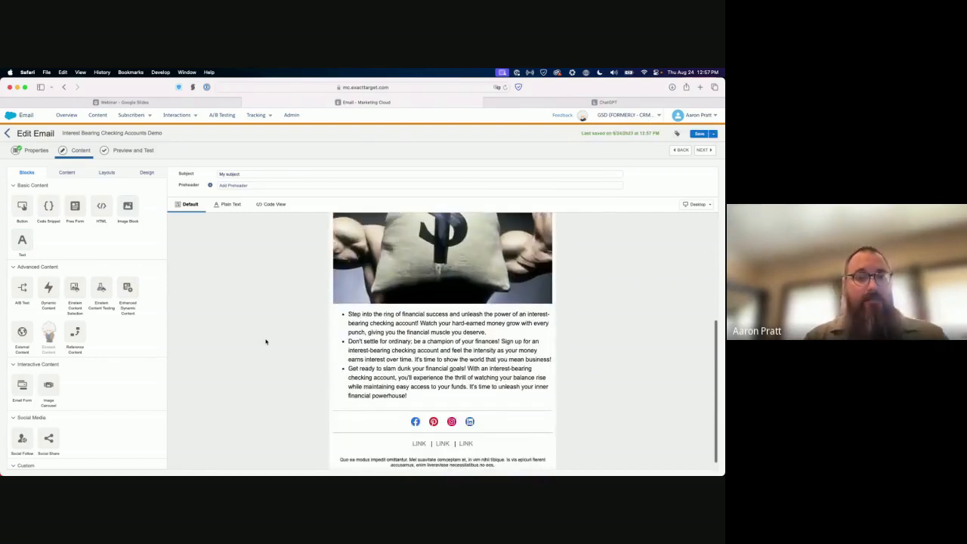
scroll(265, 341, "up", 5)
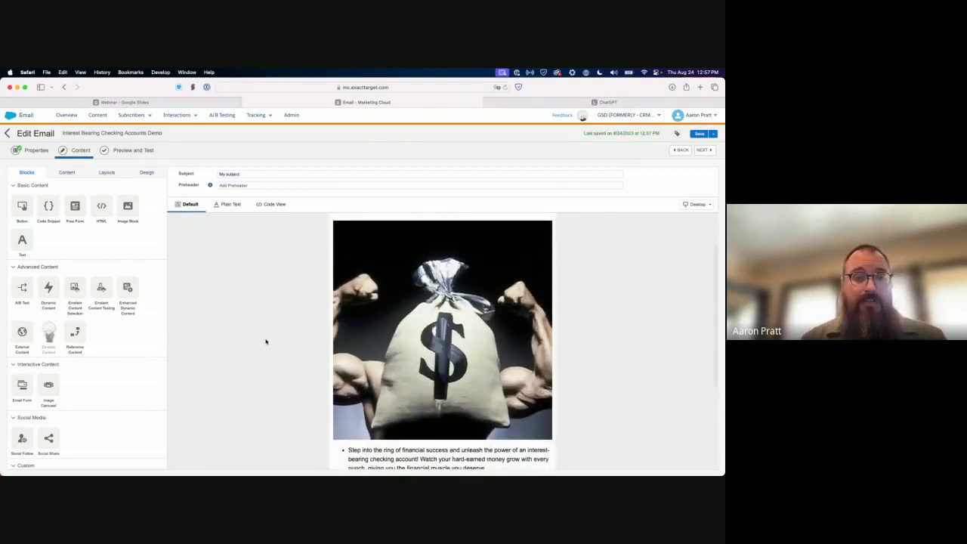
scroll(265, 342, "down", 1)
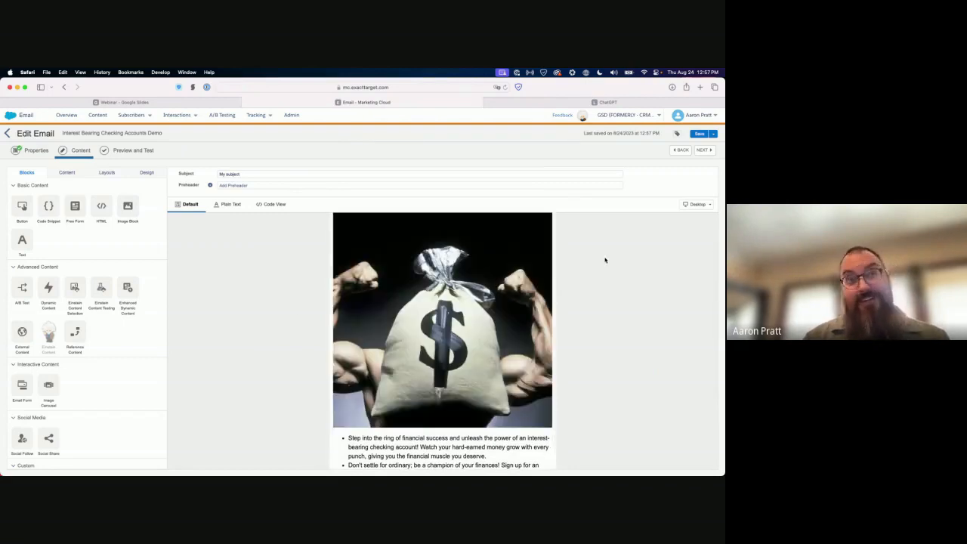
scroll(604, 260, "down", 3)
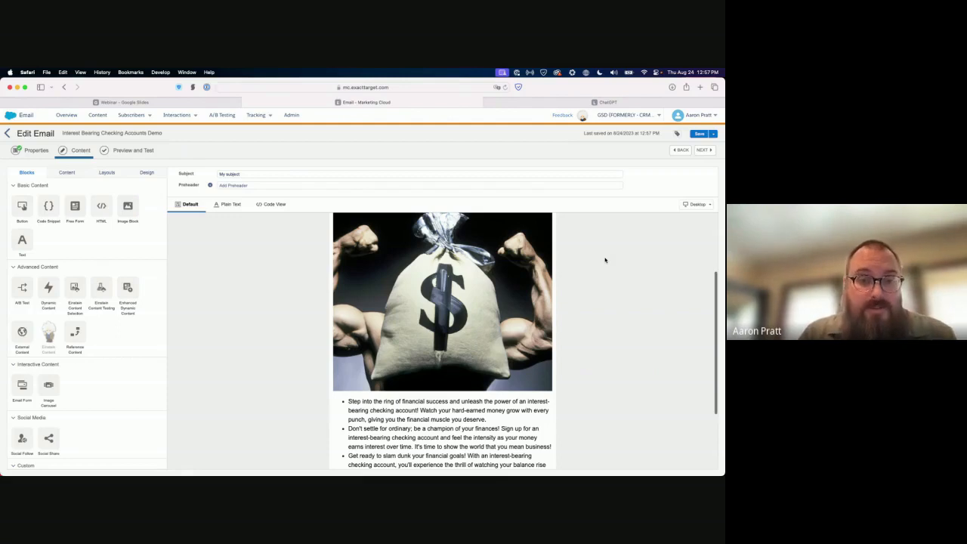
scroll(604, 259, "up", 5)
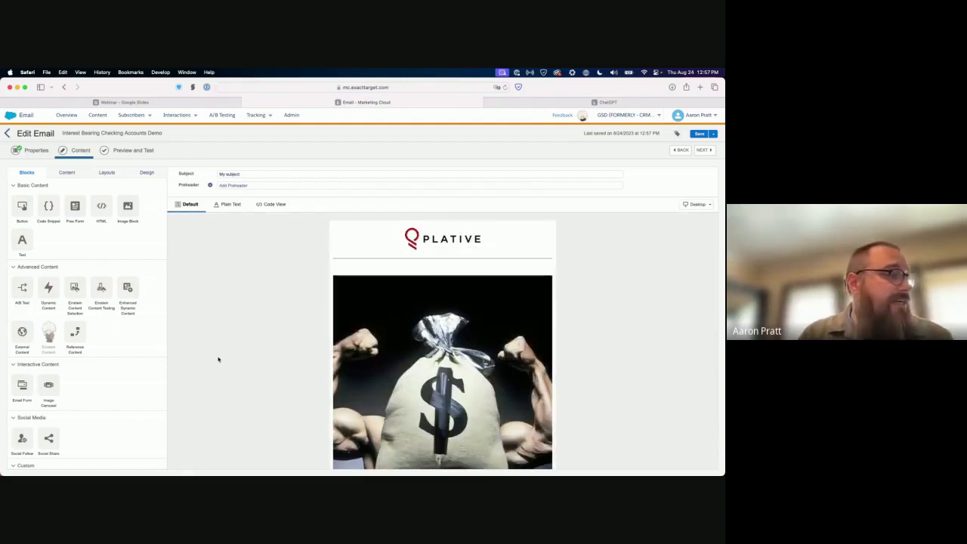
scroll(94, 286, "down", 2)
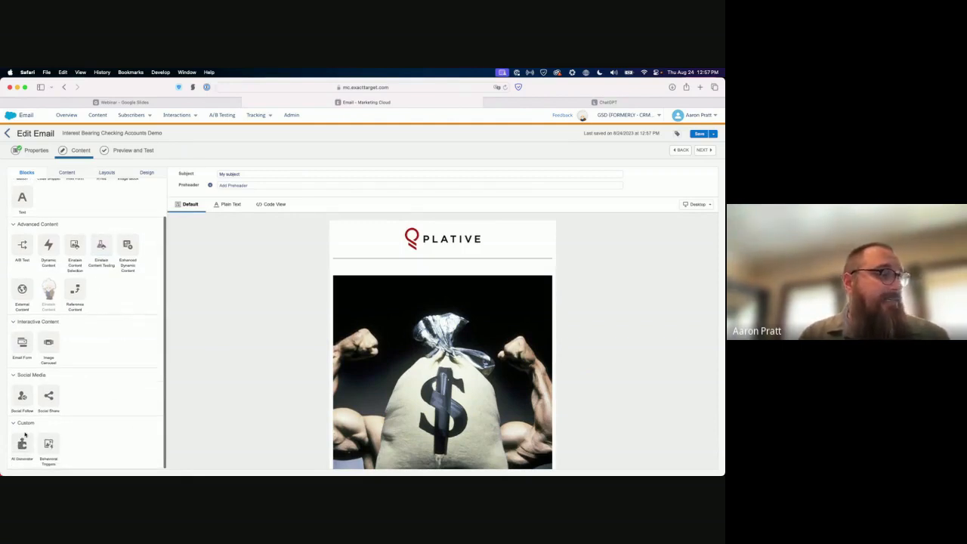
left_click_drag(20, 444, 381, 269)
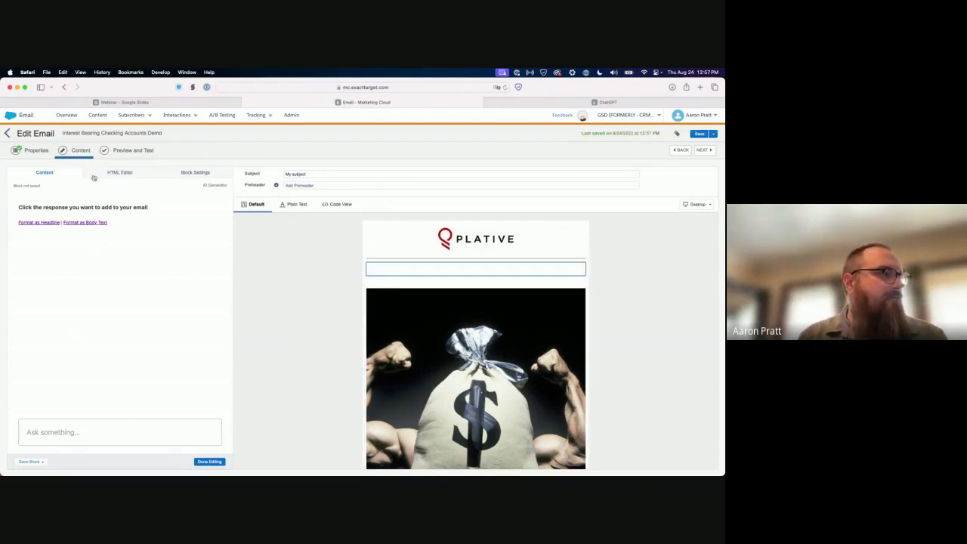
Examine the new AI Generator block's HTML editor and block settings, ending back on its content view
left_click(119, 173)
left_click(190, 174)
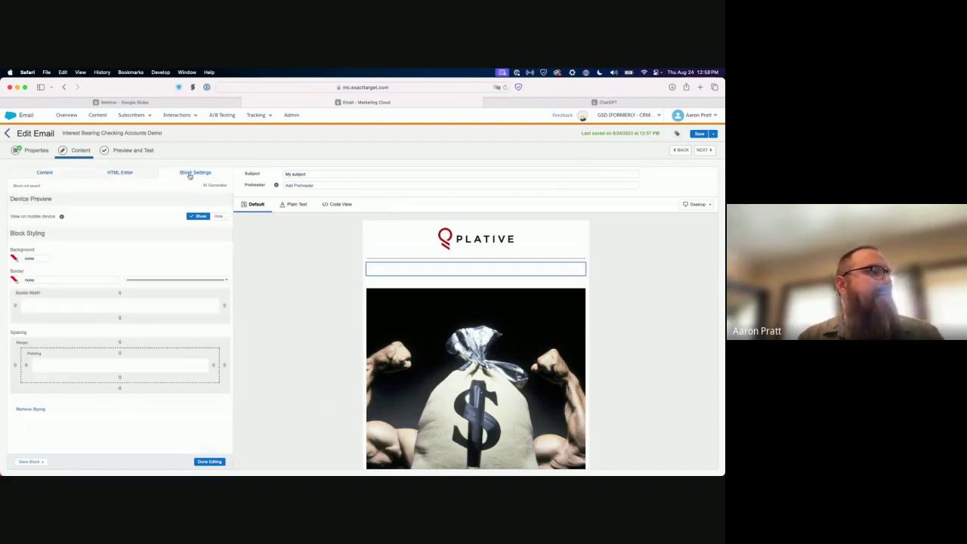
left_click(115, 174)
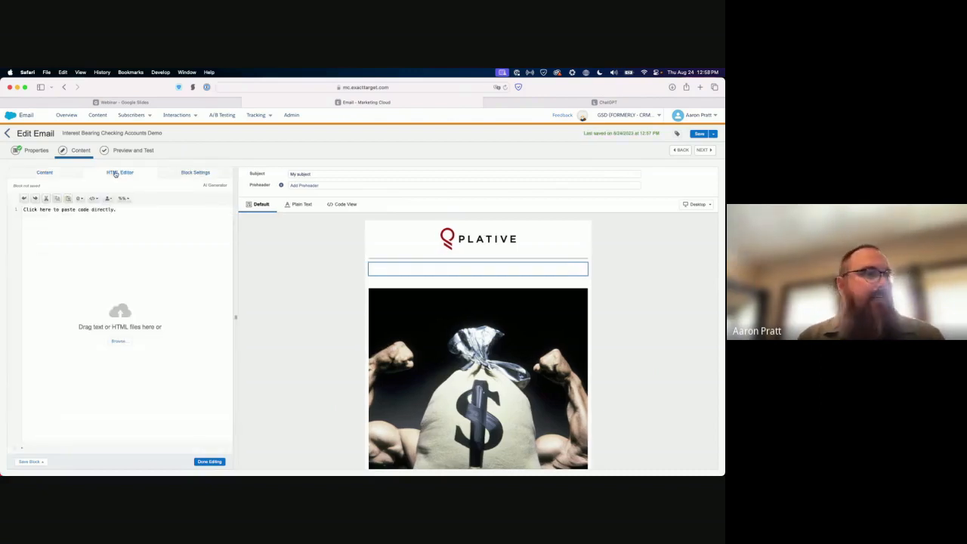
left_click(48, 174)
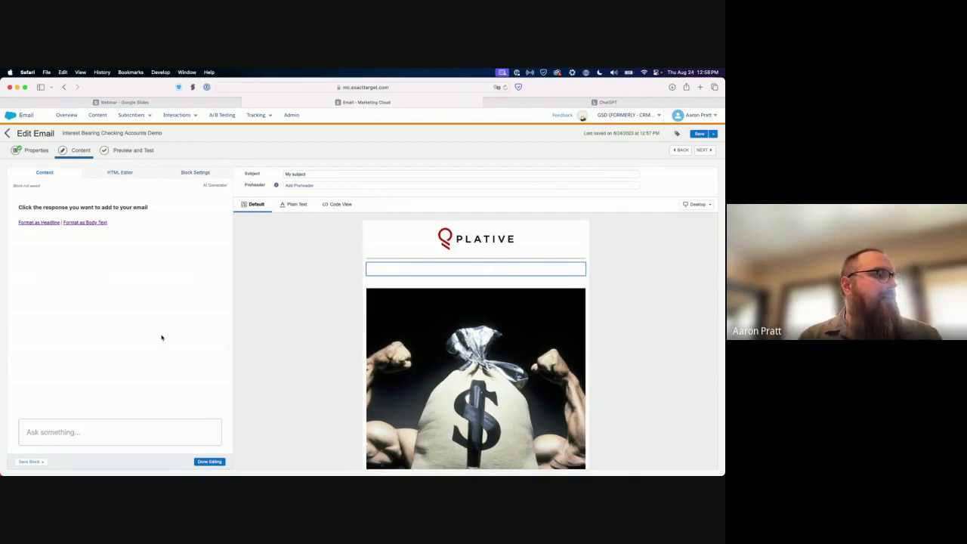
Send the greeting "hi there AI" to the AI Generator
left_click(83, 434)
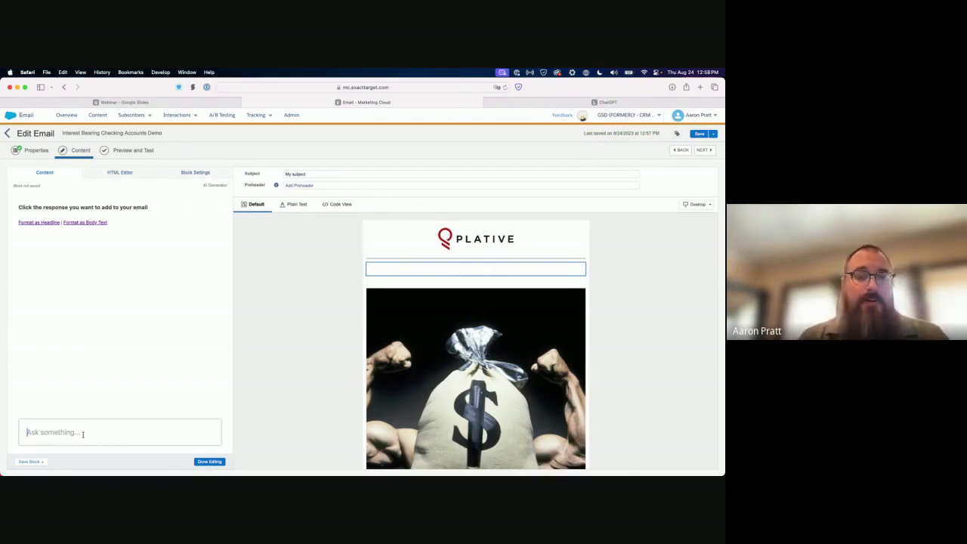
type("hi there AI")
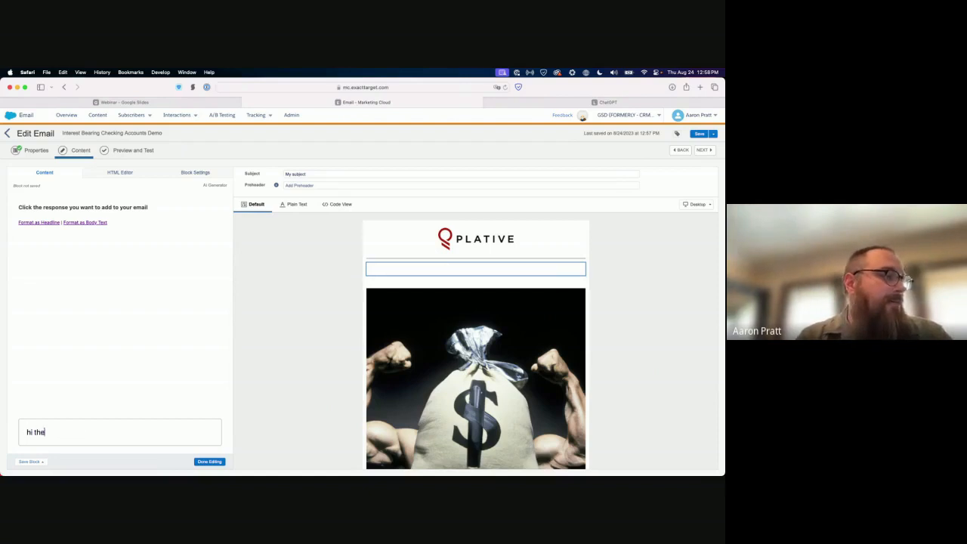
key("Return")
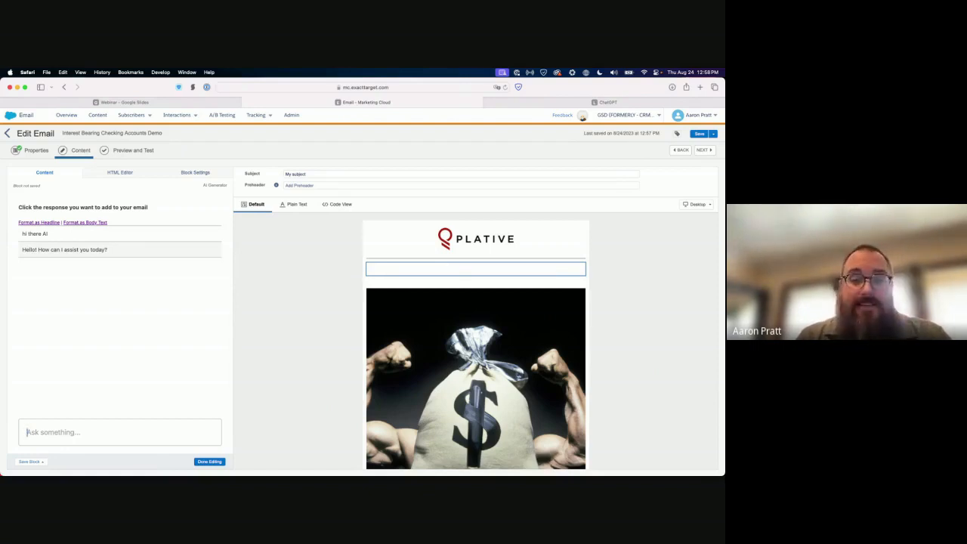
Send the AI Generator the prompt "write a headline for an email about Plative bank's interest bearing checking account"
type("write a headline")
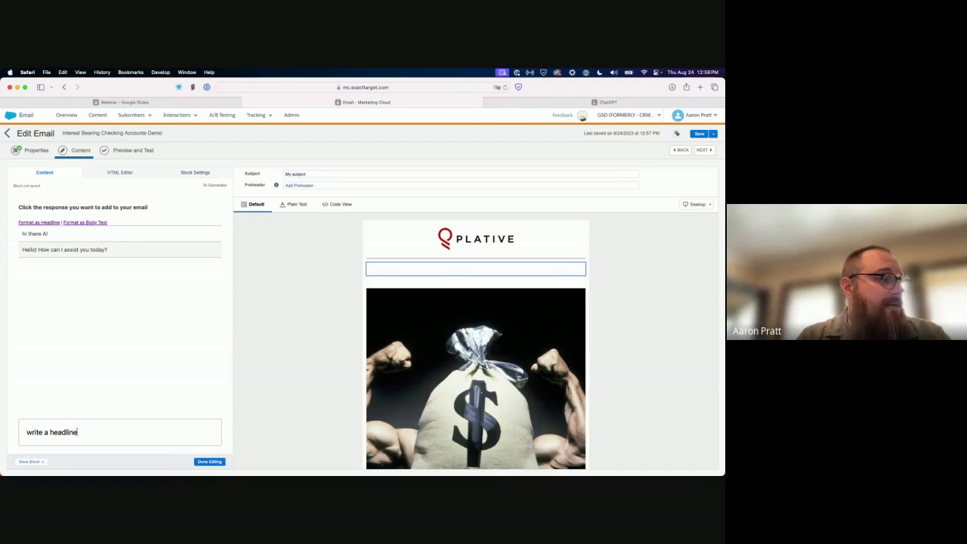
type(" for an email about ")
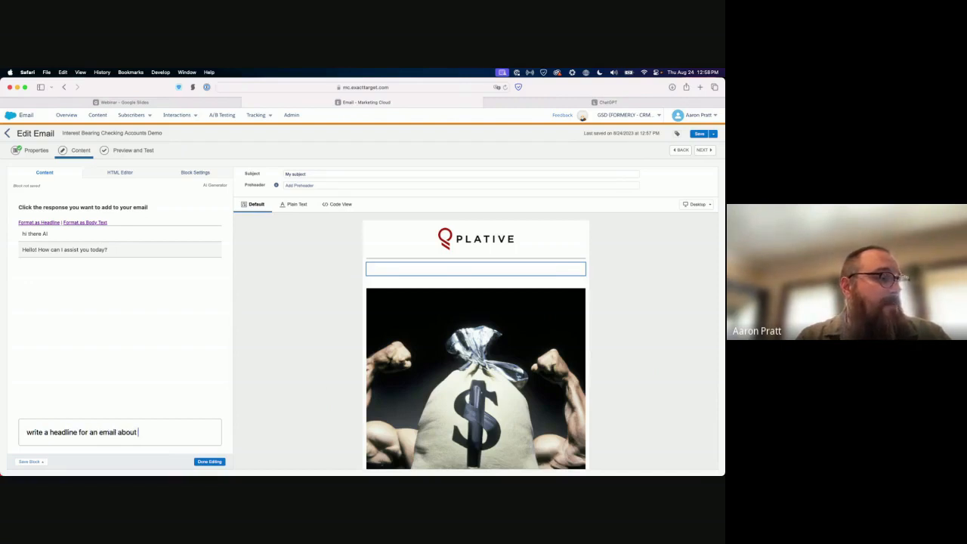
type("Plative bank")
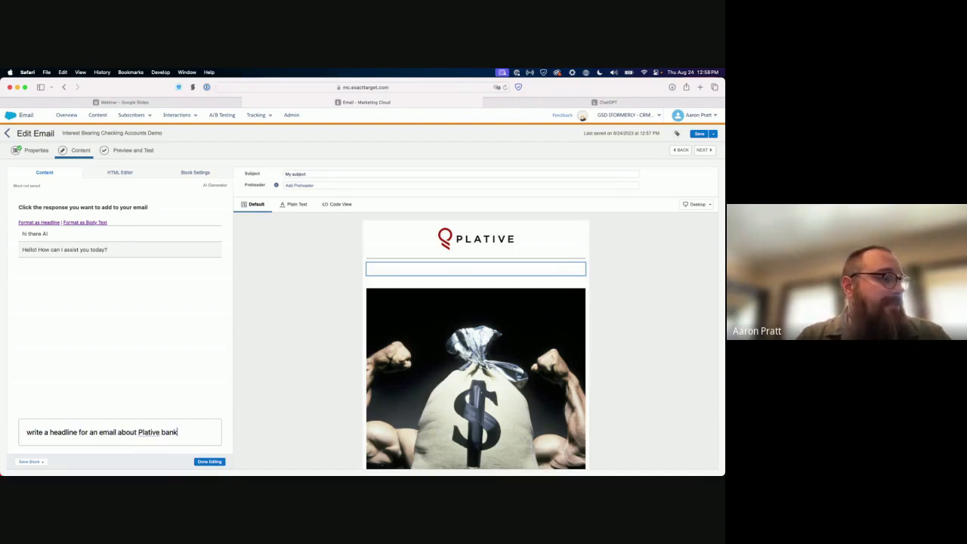
type("'s inter")
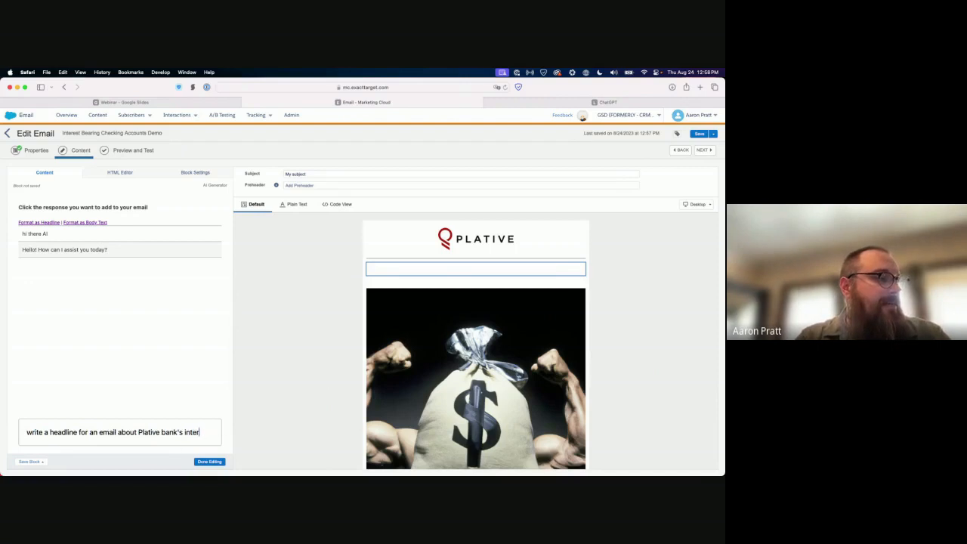
type("est bearing che")
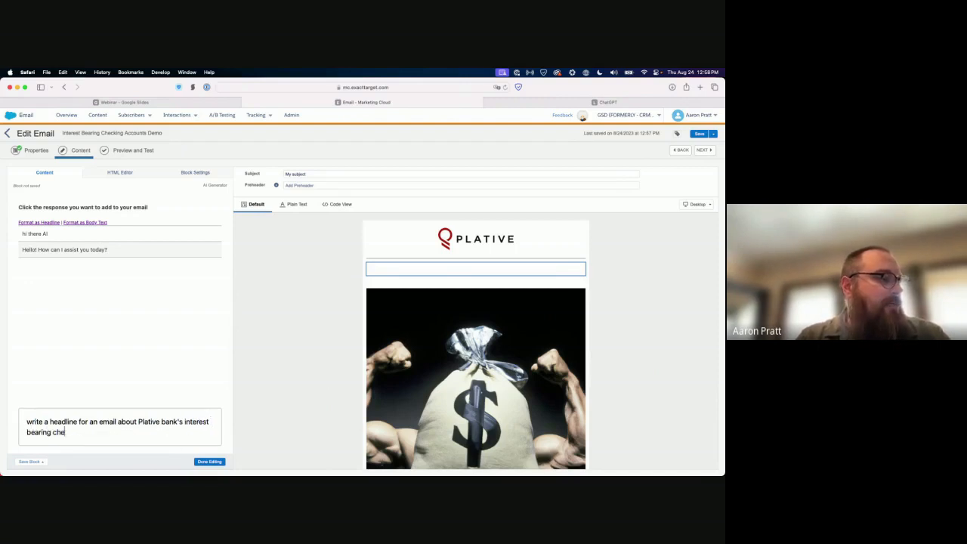
type("cking account")
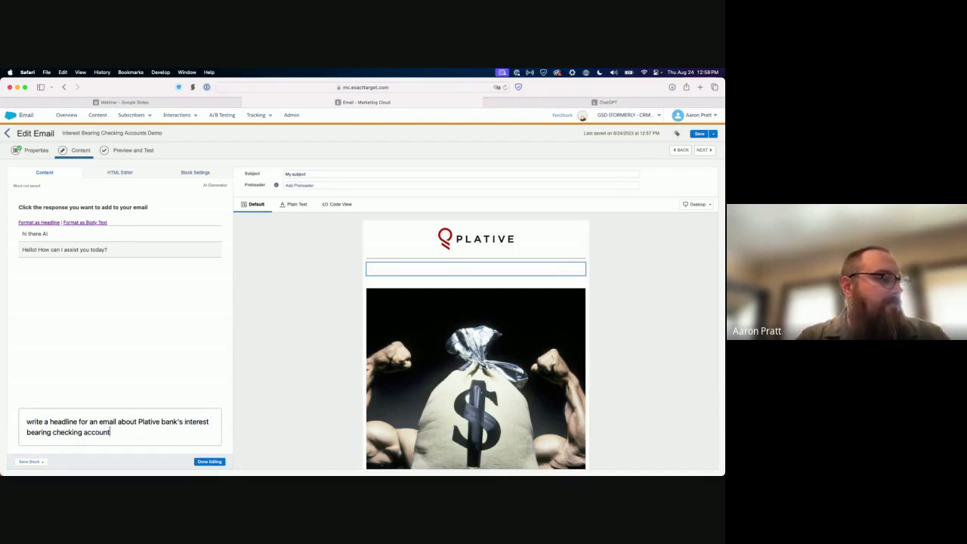
key("Return")
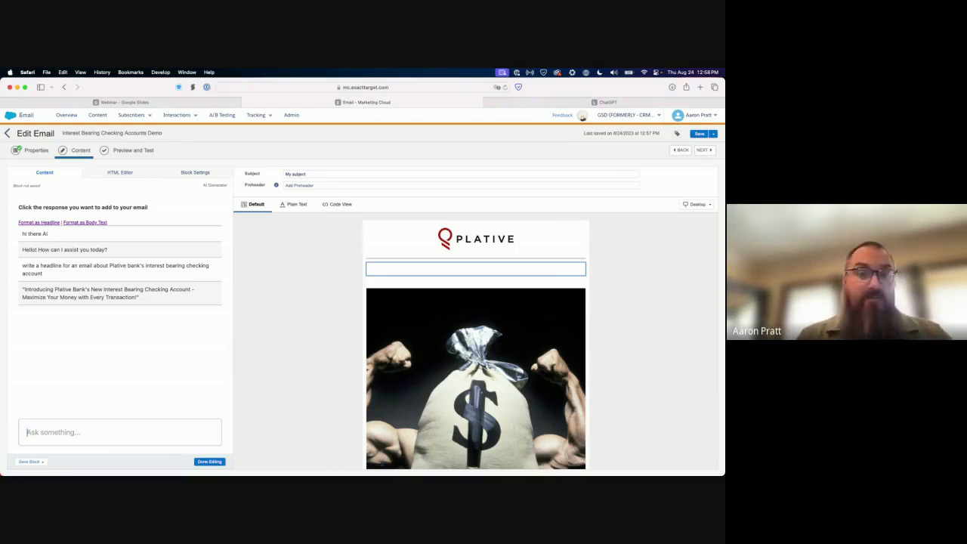
Ask the AI Generator for a stronger headline with the prompt "pump it up a notch"
type("pump i")
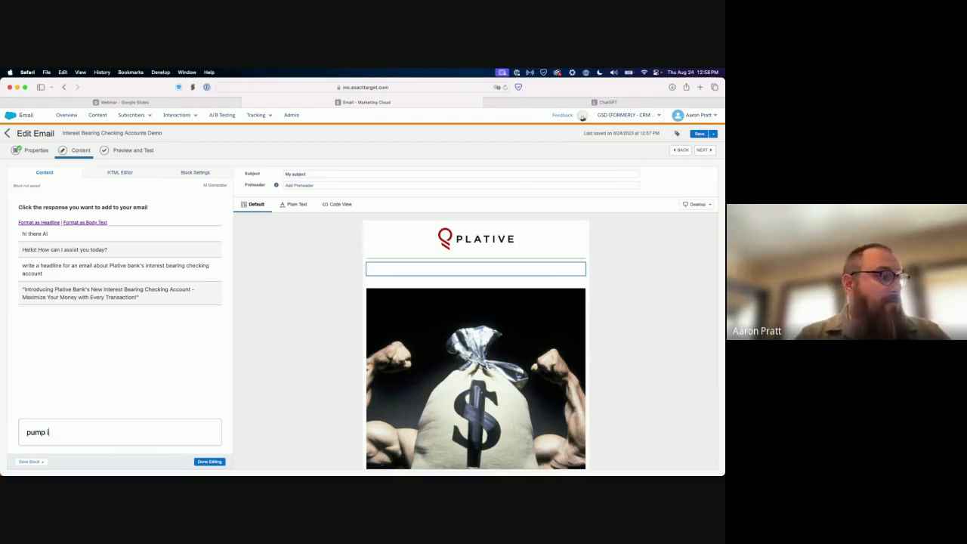
type("t up a notch")
key("Return")
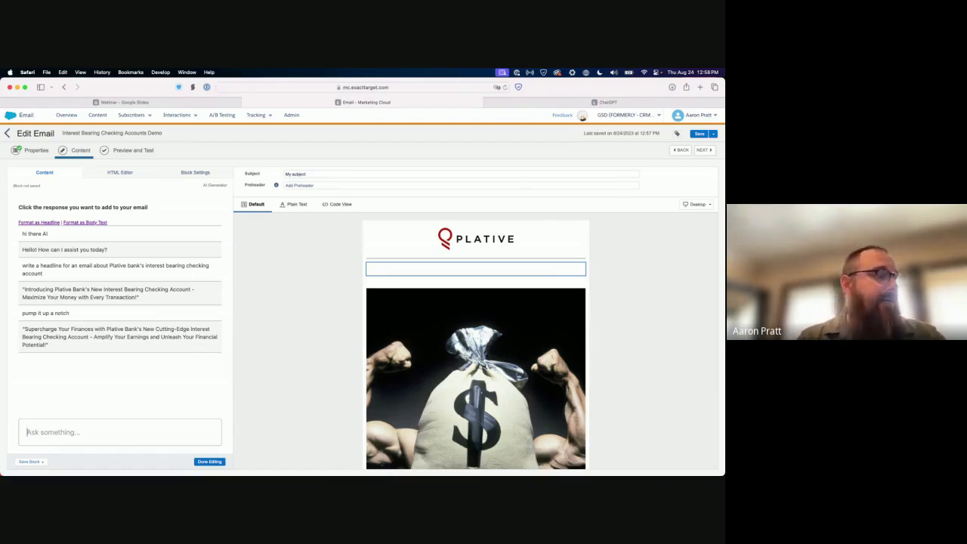
Send the AI Generator the prompt "rewrite the headline like you were a professional wrestler"
type("rewrite the ")
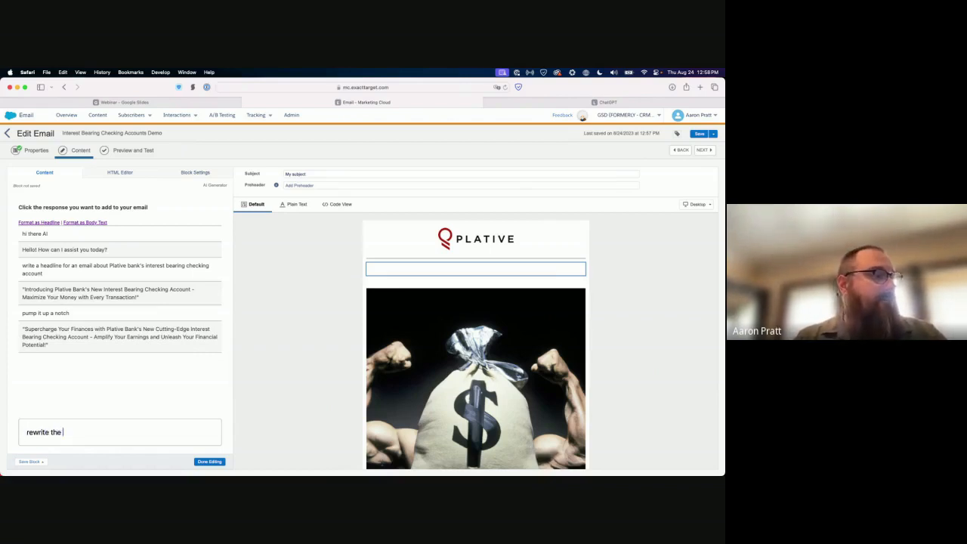
type("headline like you")
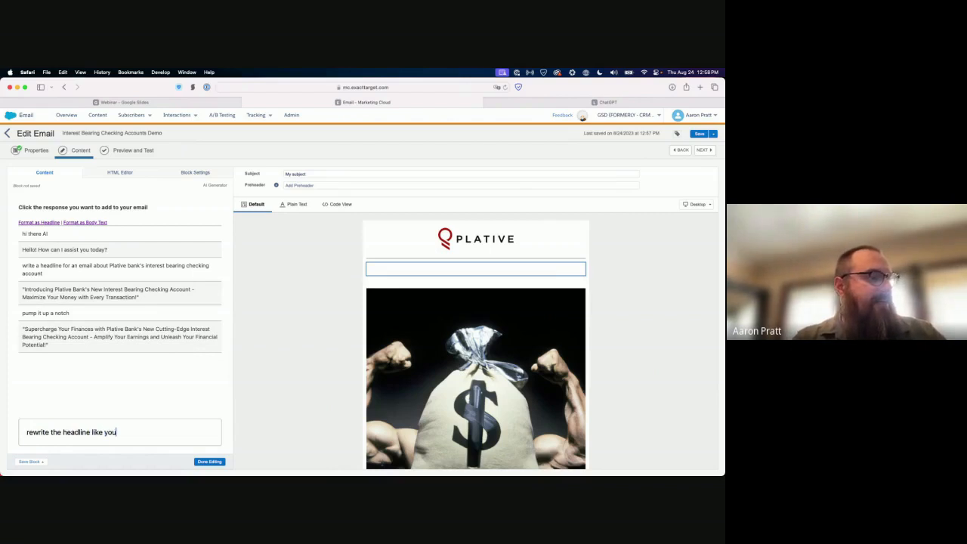
type(" were a profession")
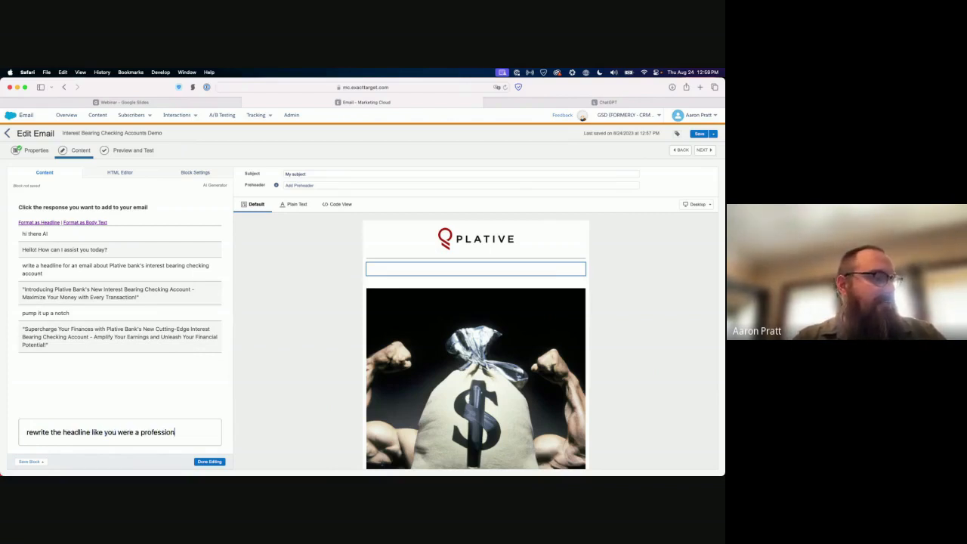
type("al wrestler")
key("Return")
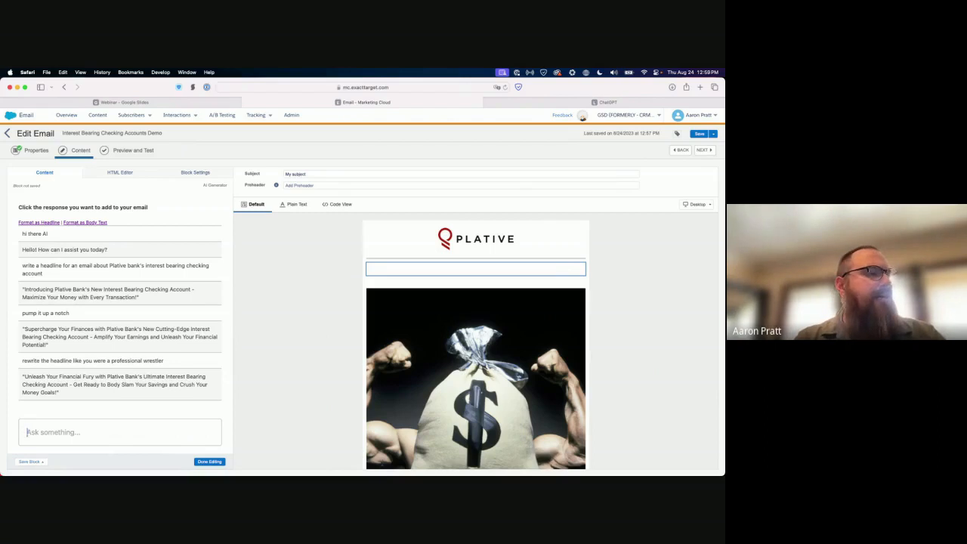
Send the AI Generator the prompt "give me another option"
type("give me a nother")
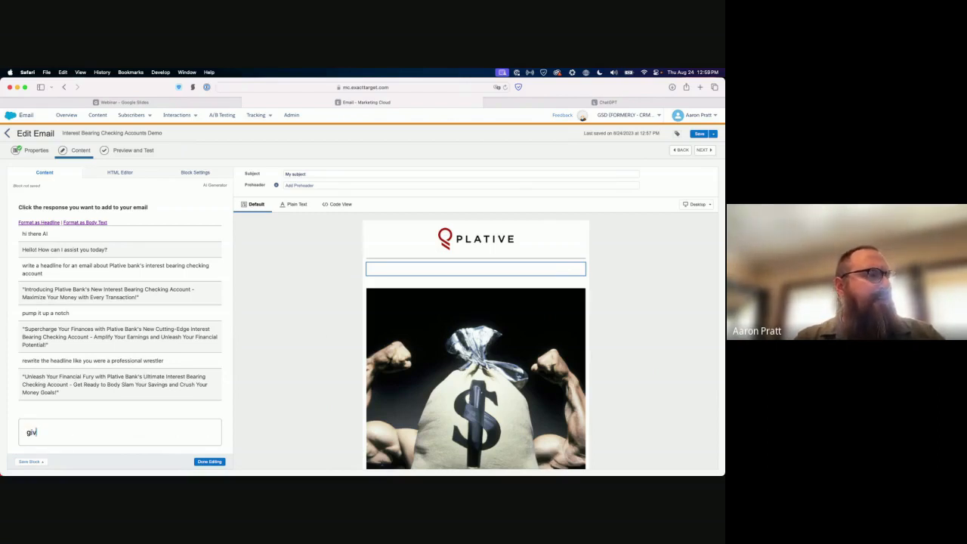
key("BackSpace")
key("BackSpace")
key("BackSpace")
key("BackSpace")
key("BackSpace")
key("BackSpace")
key("BackSpace")
key("BackSpace")
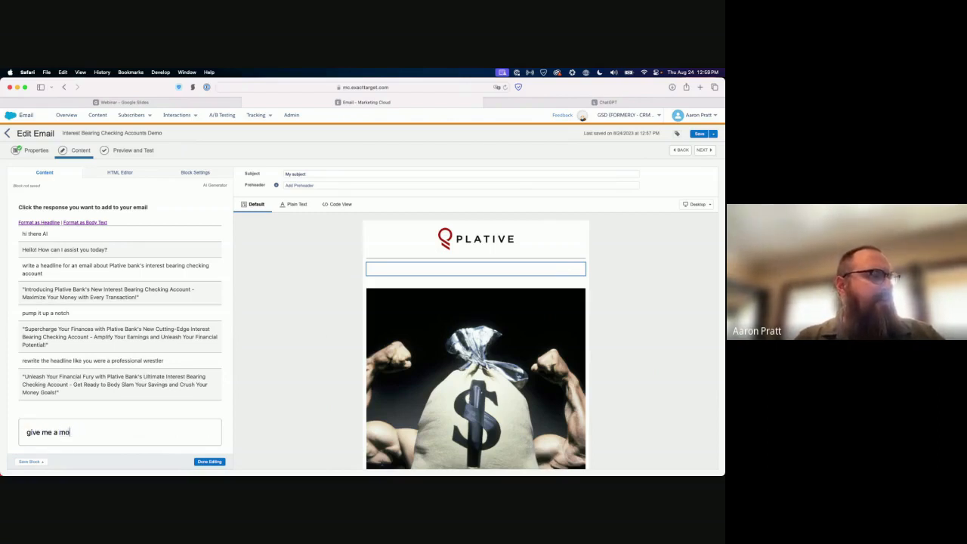
type("another option")
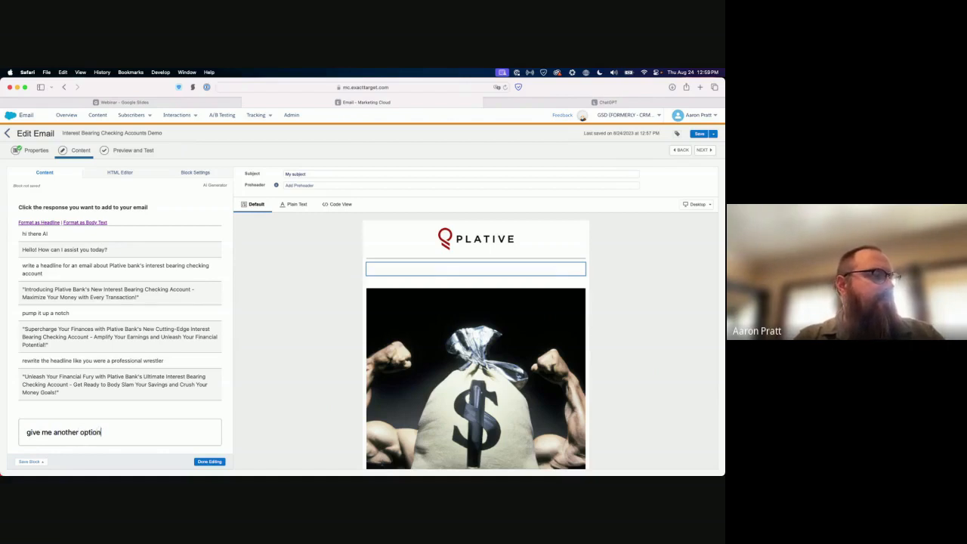
key("Return")
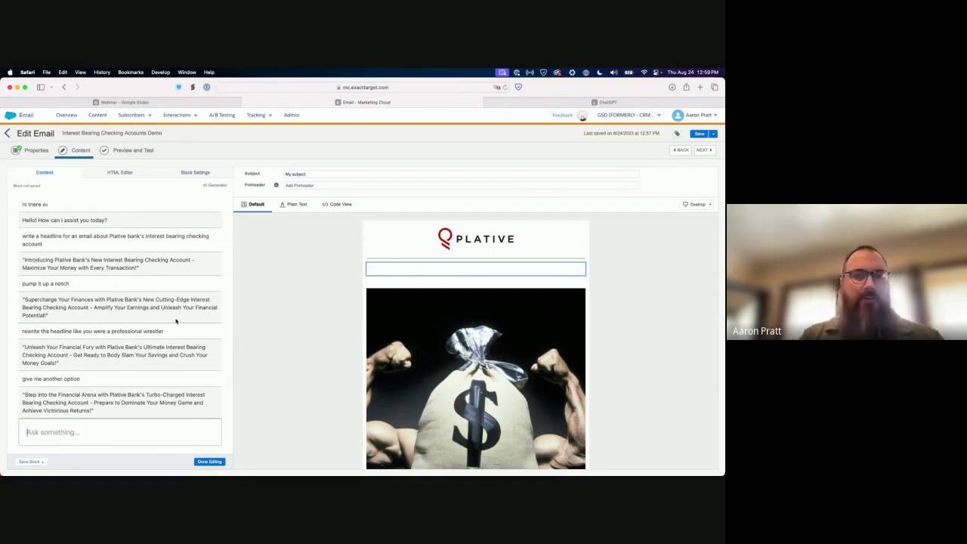
Add the "Unleash Your Financial Fury" response to the email as the headline and finish editing the AI Generator block
left_click(179, 345)
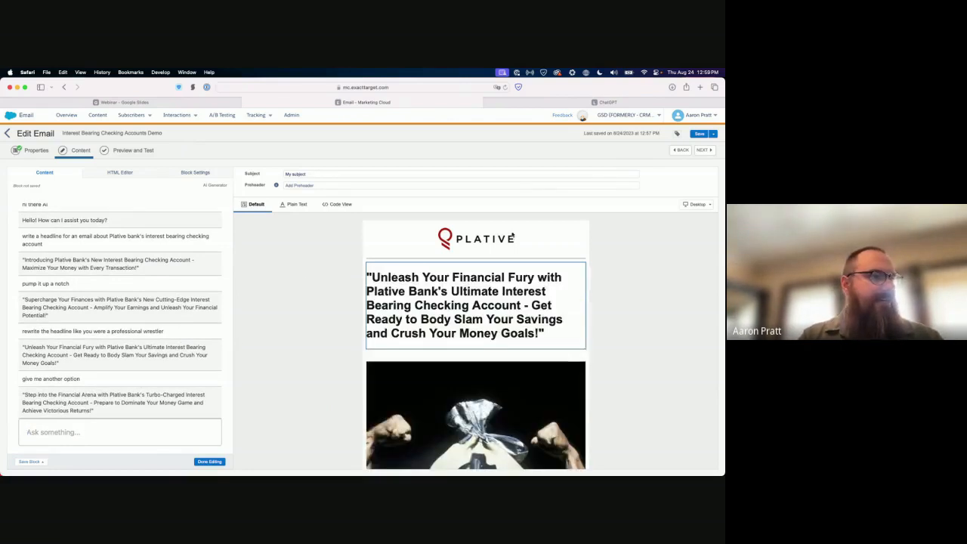
left_click(209, 461)
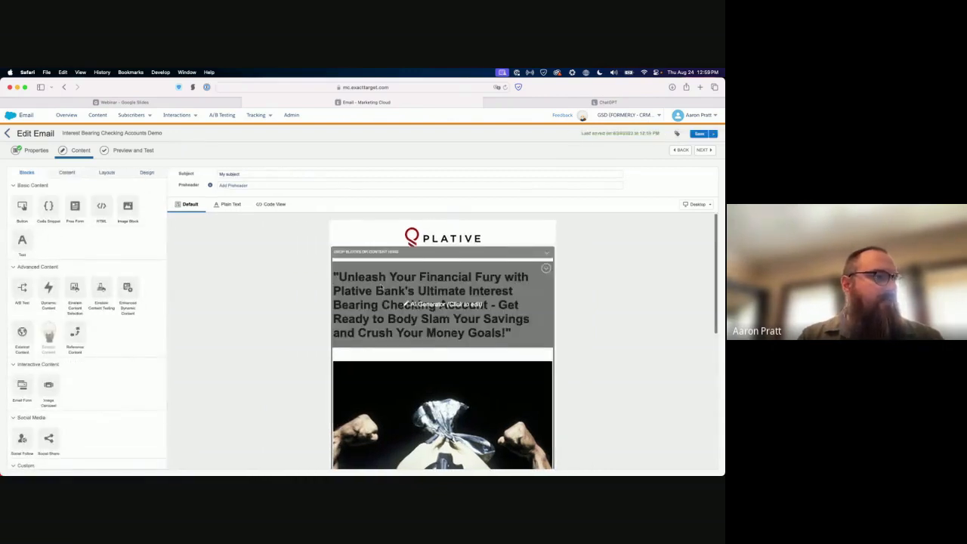
Move the money bag image block above the headline block, directly beneath the Plative logo
scroll(380, 286, "down", 5)
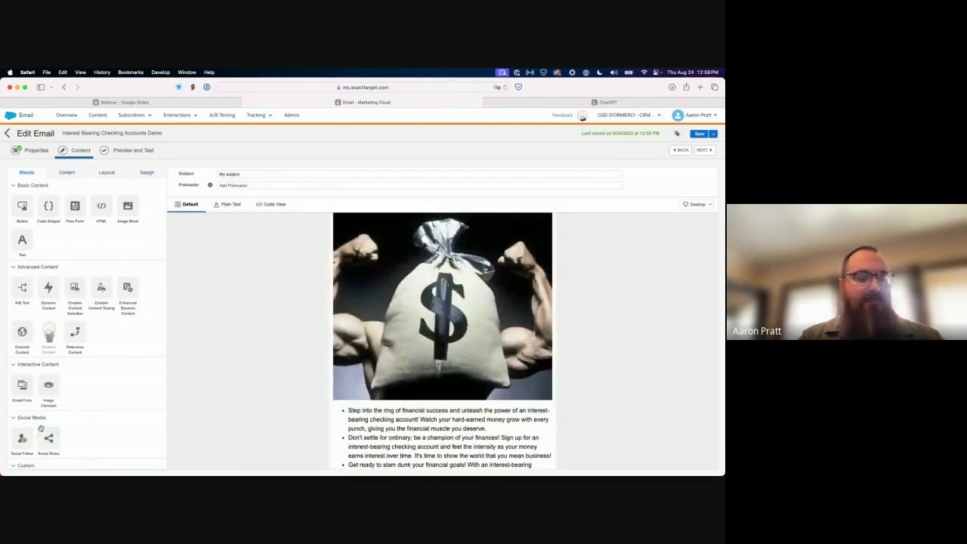
scroll(383, 329, "up", 3)
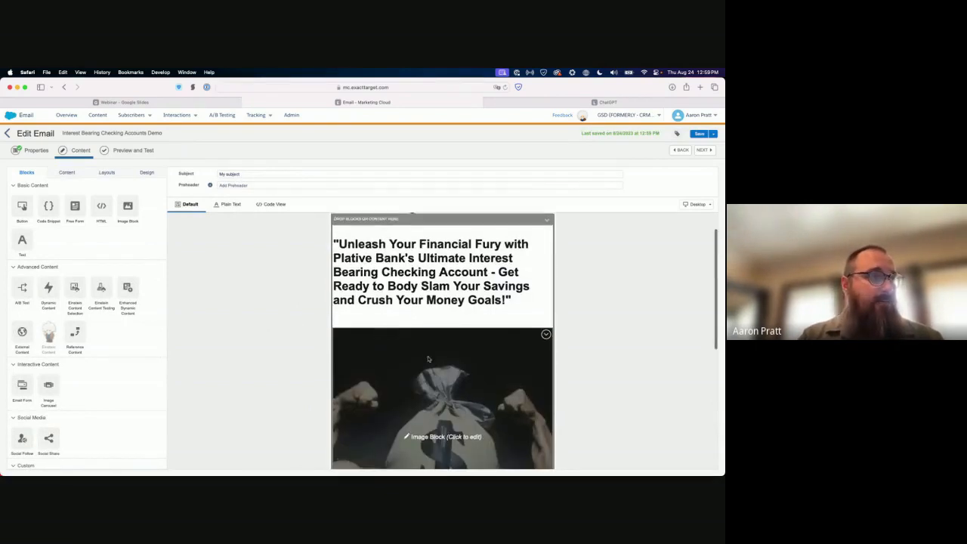
left_click_drag(427, 355, 424, 229)
Delete the empty AI Generator block between the headline and the bulleted text, and review the email layout
scroll(449, 302, "down", 5)
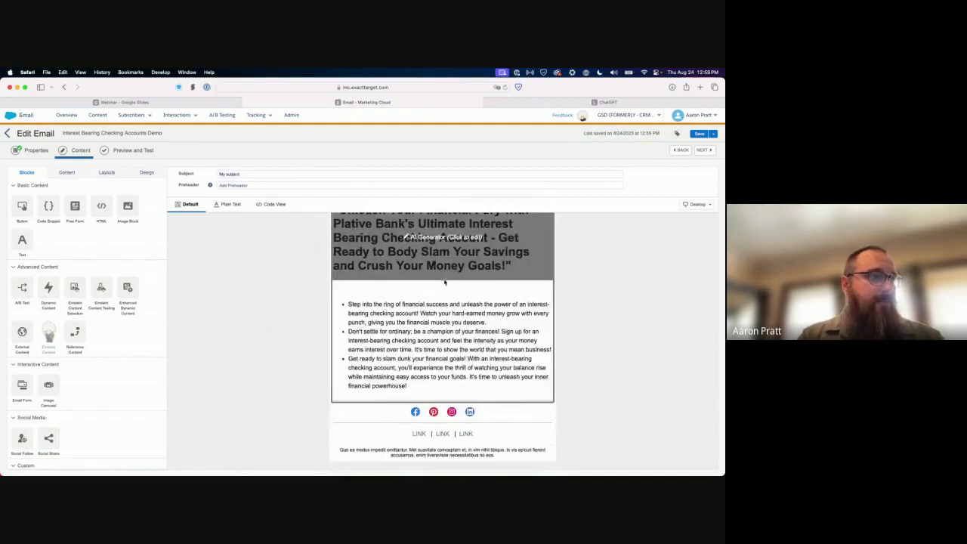
left_click(546, 287)
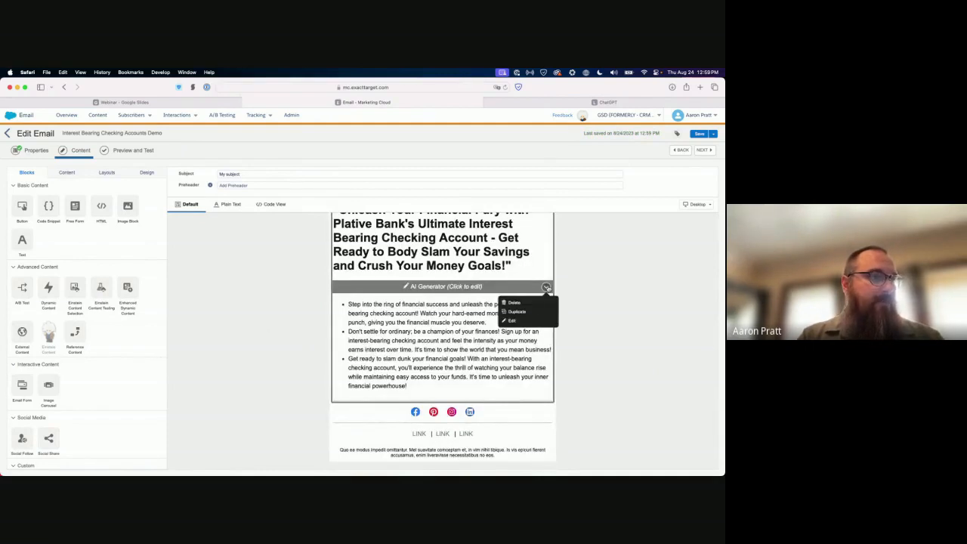
left_click(514, 302)
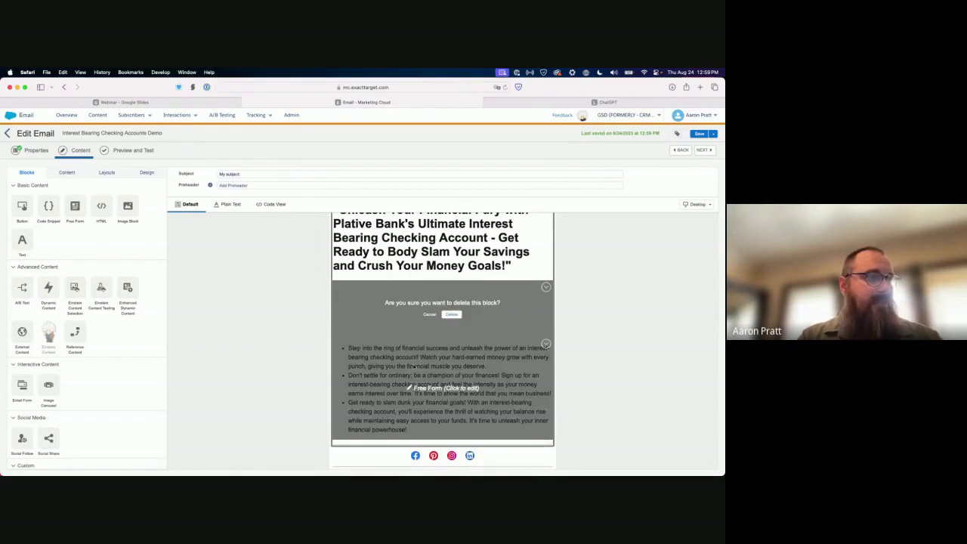
left_click(450, 314)
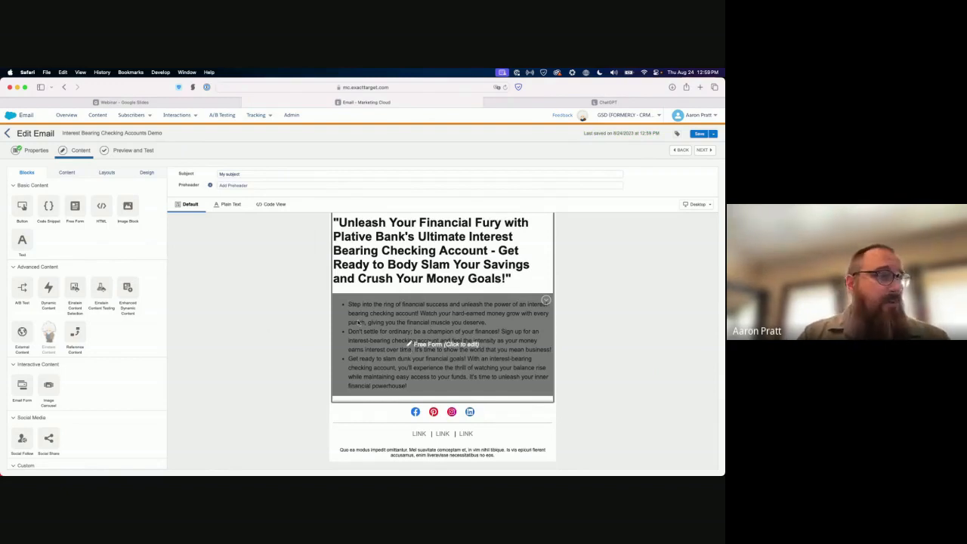
scroll(270, 342, "up", 5)
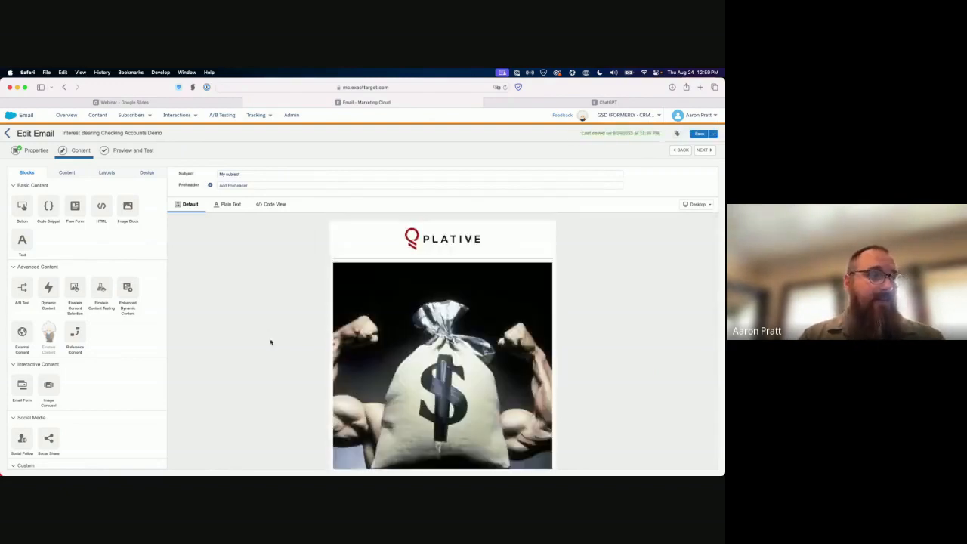
scroll(272, 342, "down", 4)
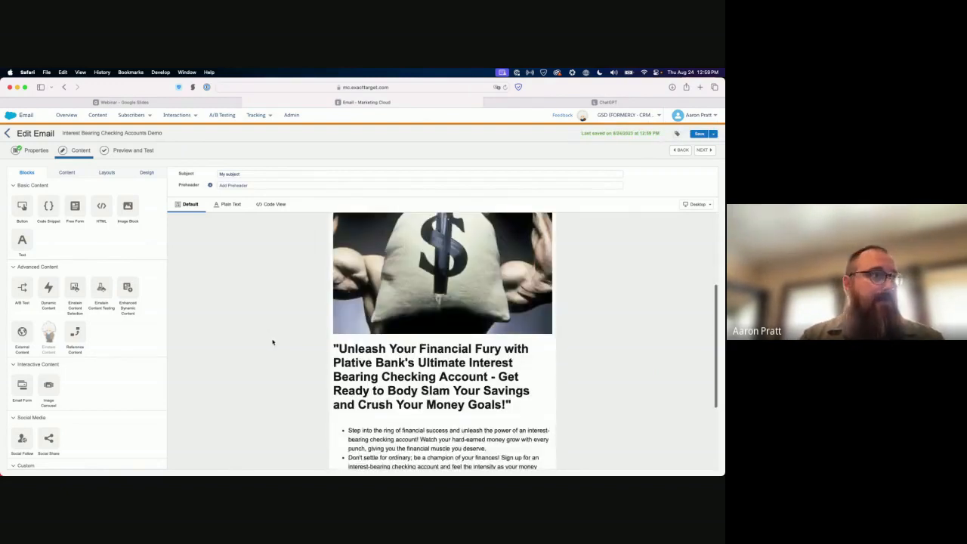